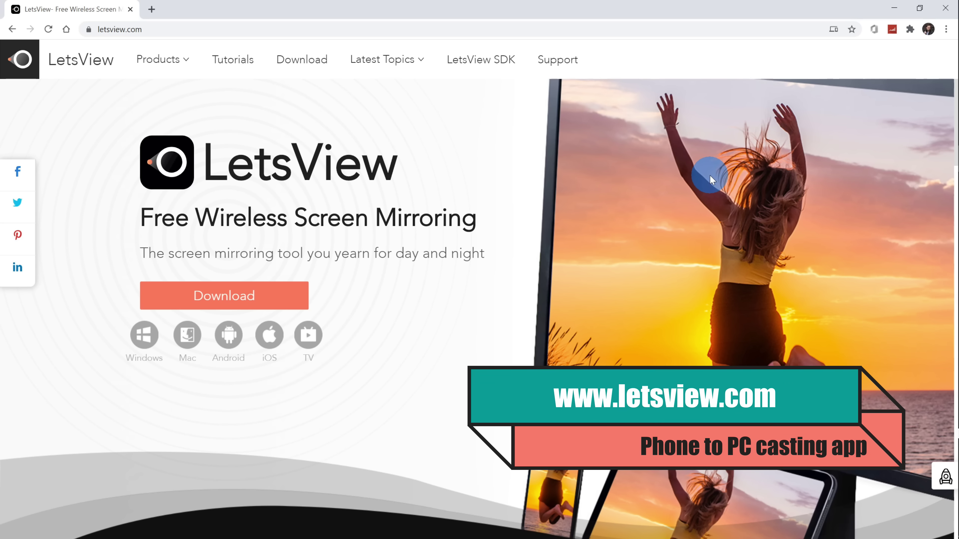
Download the LetsView application from the LetsView website.
click(261, 298)
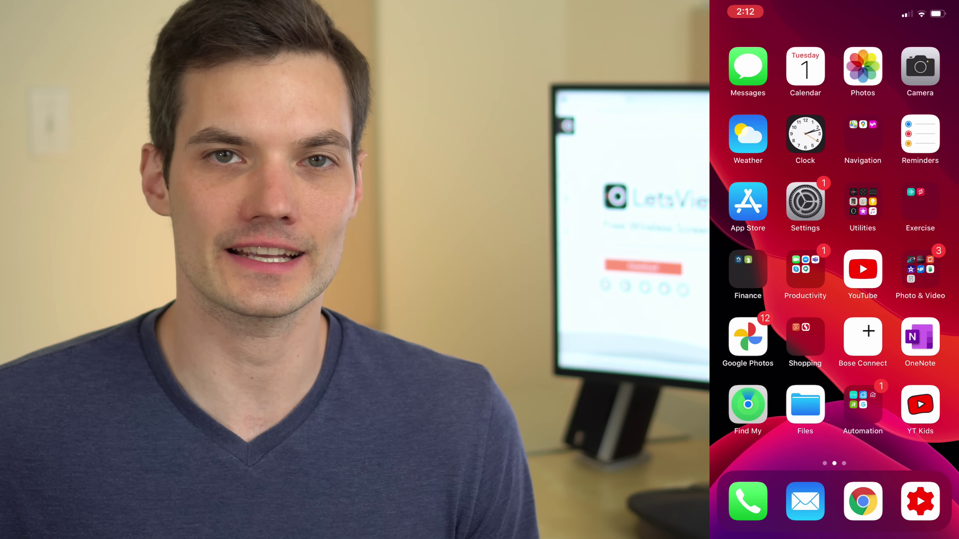
Search the phone's App Store for Letsview and look through the results for the Screen Mirroring: LetsView app.
click(748, 201)
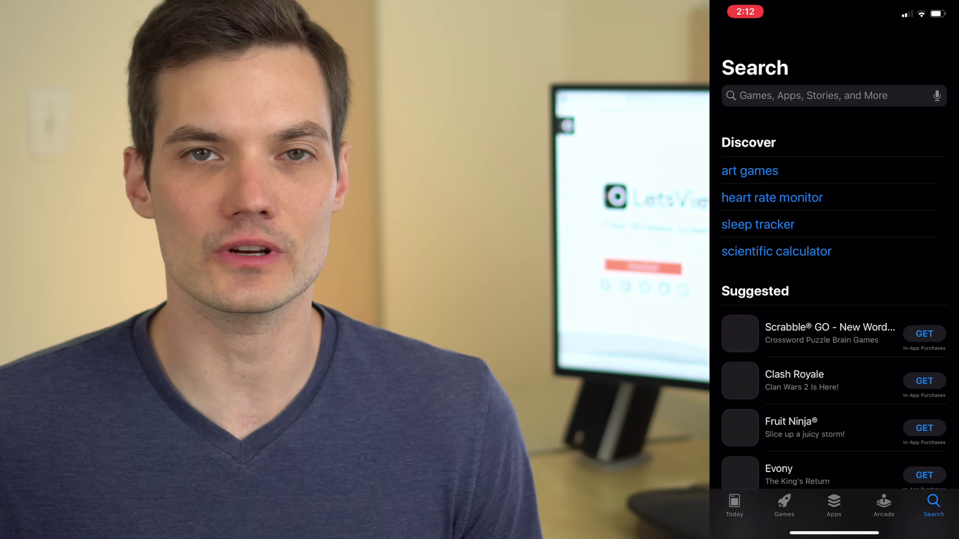
click(811, 95)
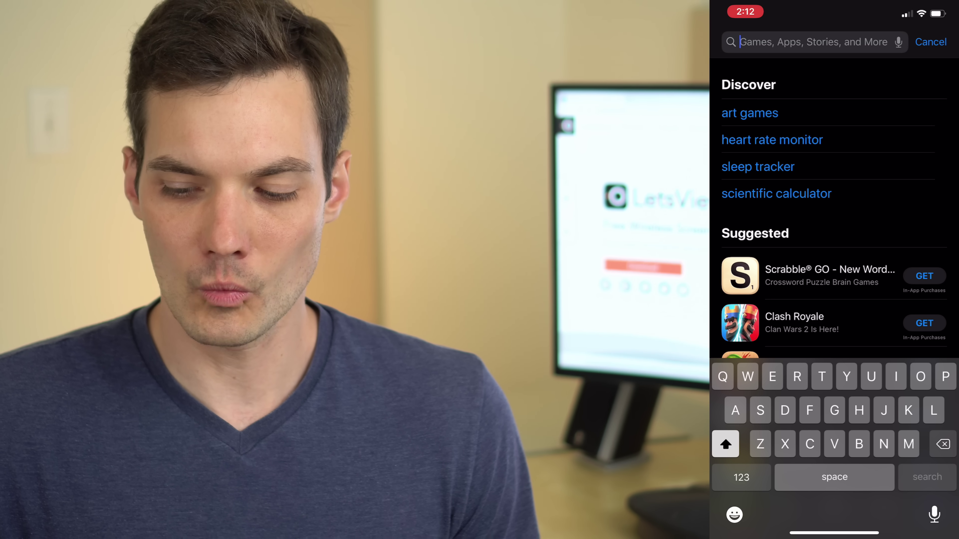
text(Lets)
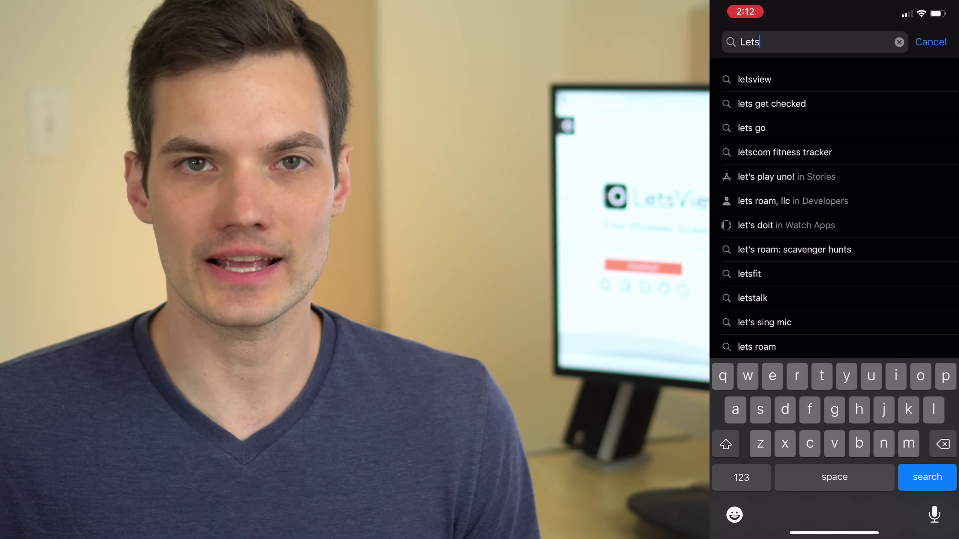
text(view)
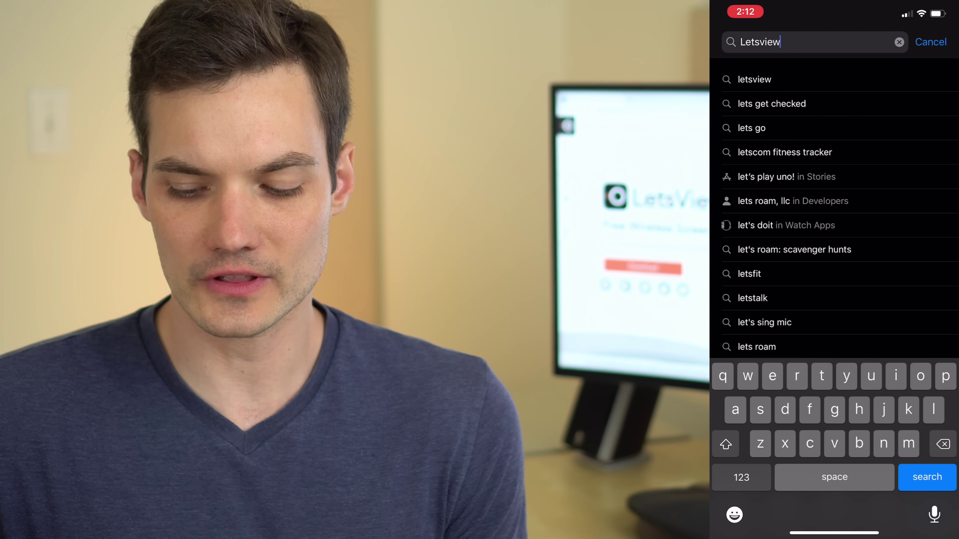
key(Return)
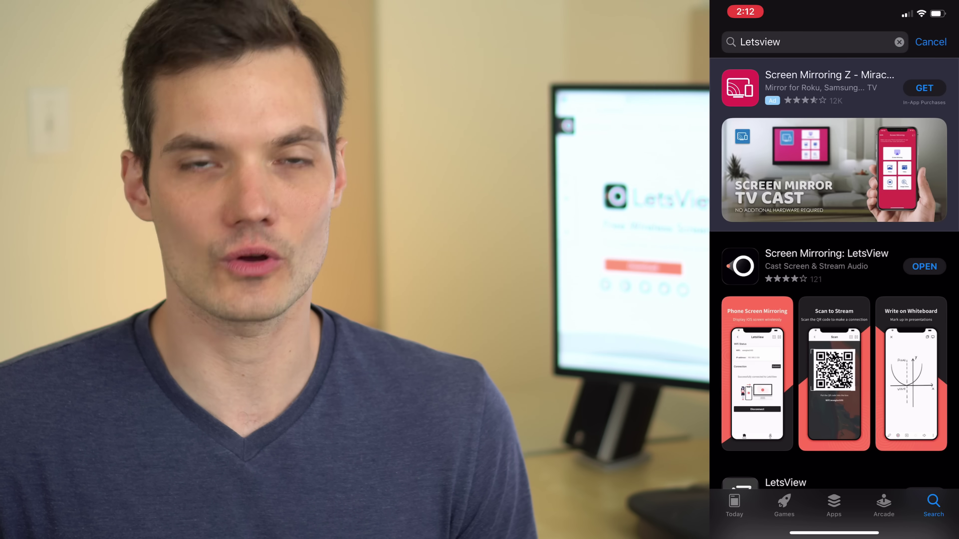
scroll(834, 298, down, 3)
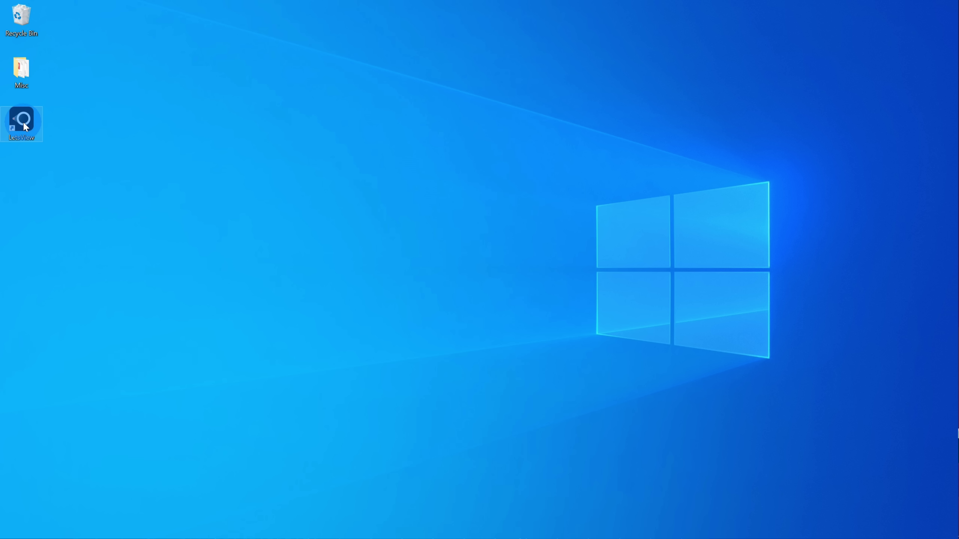
Launch LetsView from the desktop and bring up its taskbar options for pinning.
double_click(23, 124)
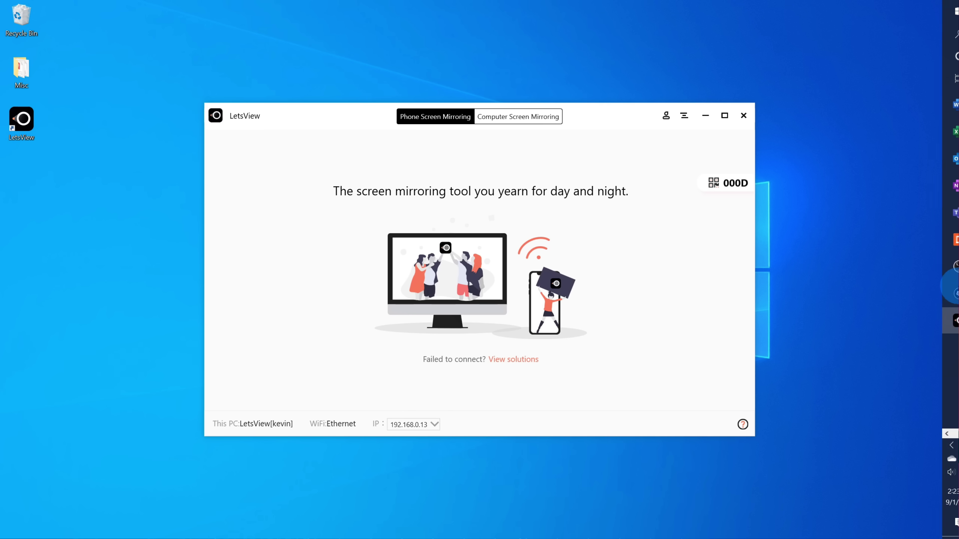
mouse_move(954, 320)
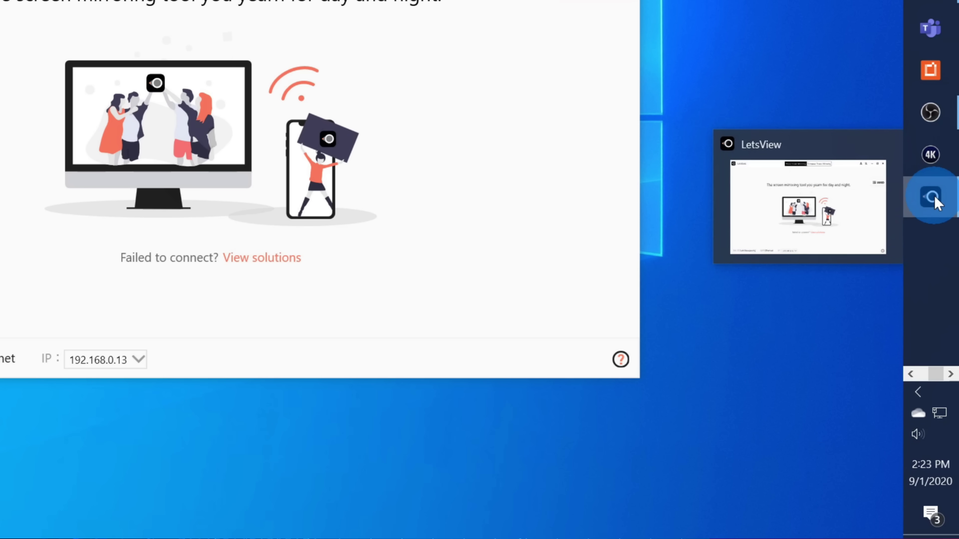
right_click(934, 195)
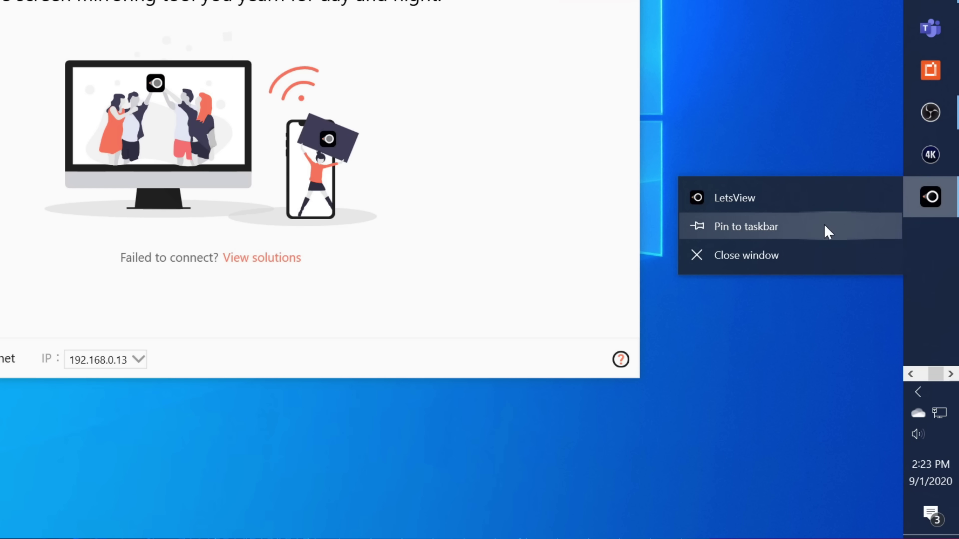
Draw freehand boxes around the Photos and Reminders icons on the mirrored phone screen using the annotation brush.
click(520, 167)
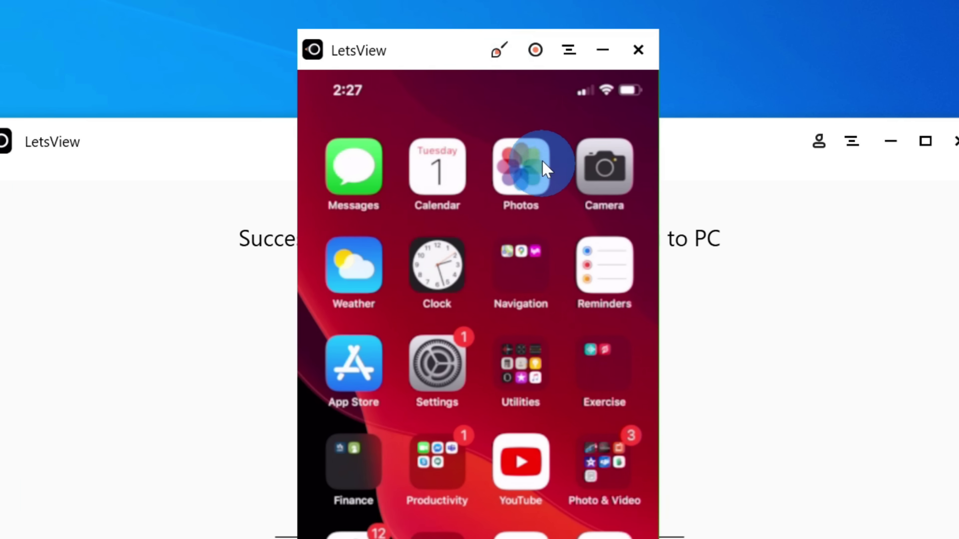
click(499, 57)
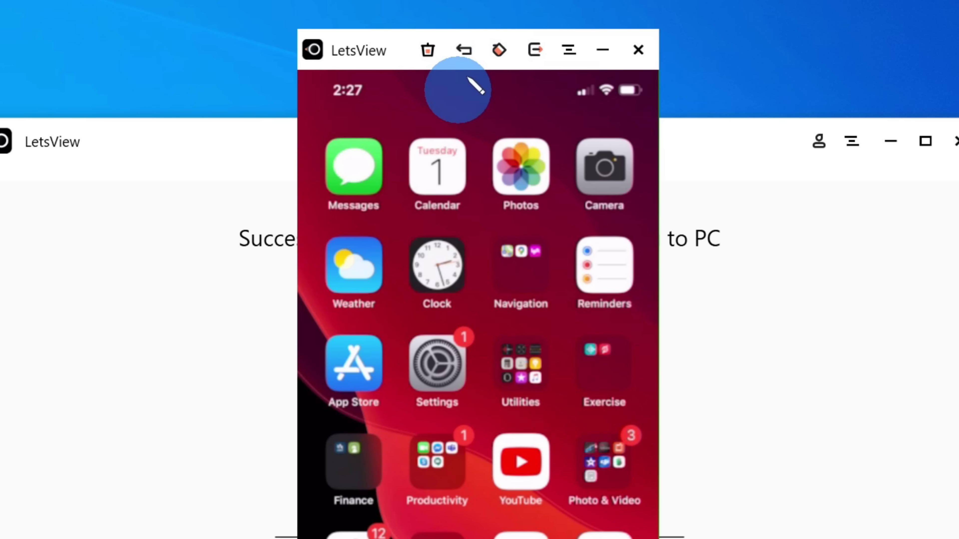
mouse_move(525, 120)
mouse_down()
mouse_move(480, 130)
mouse_move(552, 226)
mouse_move(567, 129)
mouse_move(571, 225)
mouse_up()
mouse_move(574, 321)
mouse_down()
mouse_move(673, 329)
mouse_move(644, 218)
mouse_move(577, 222)
mouse_move(574, 327)
mouse_move(622, 330)
mouse_up()
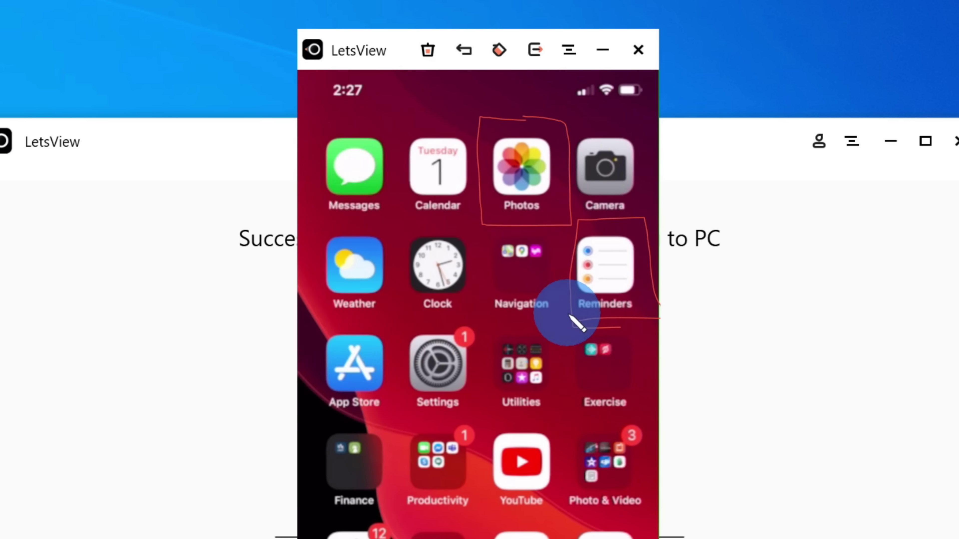
Undo the box around Reminders, clear the remaining annotation and leave annotation mode.
click(499, 50)
click(461, 49)
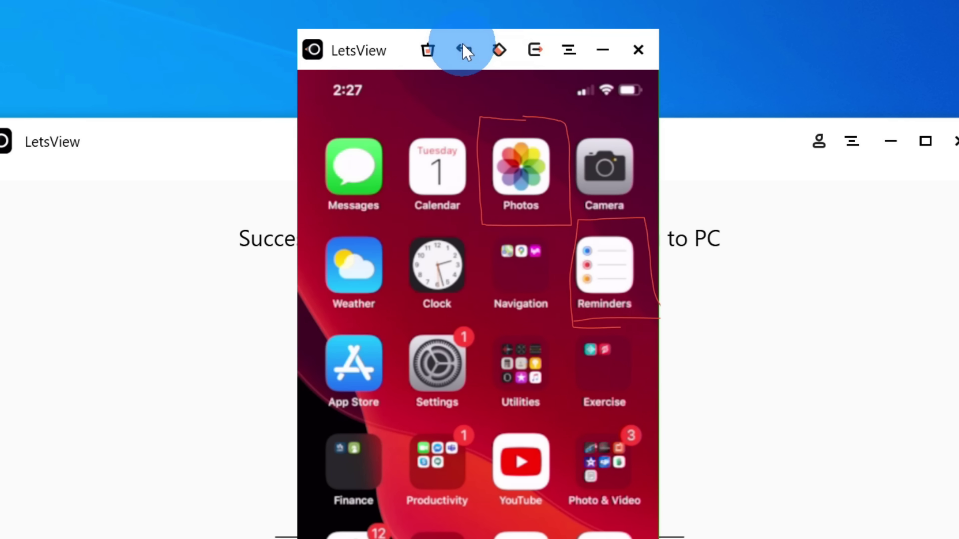
click(461, 49)
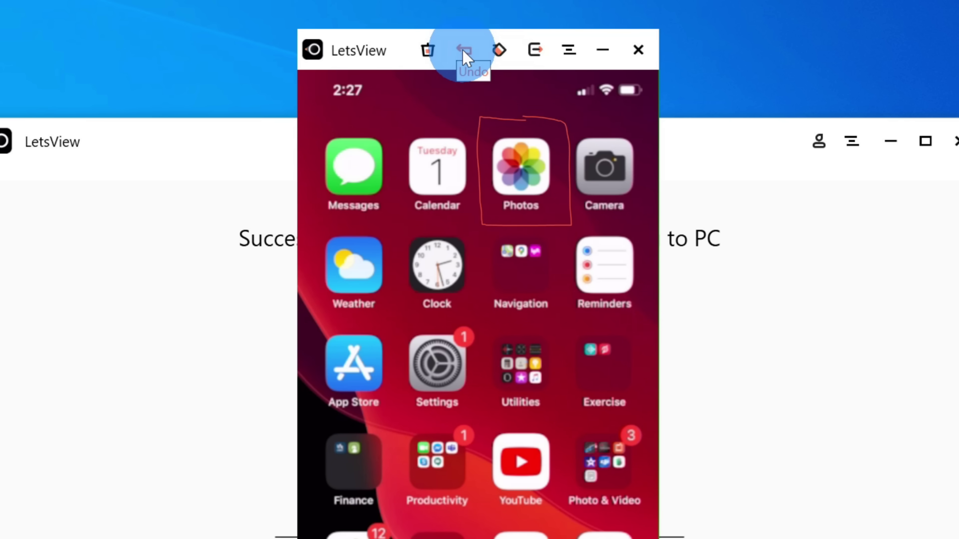
click(427, 49)
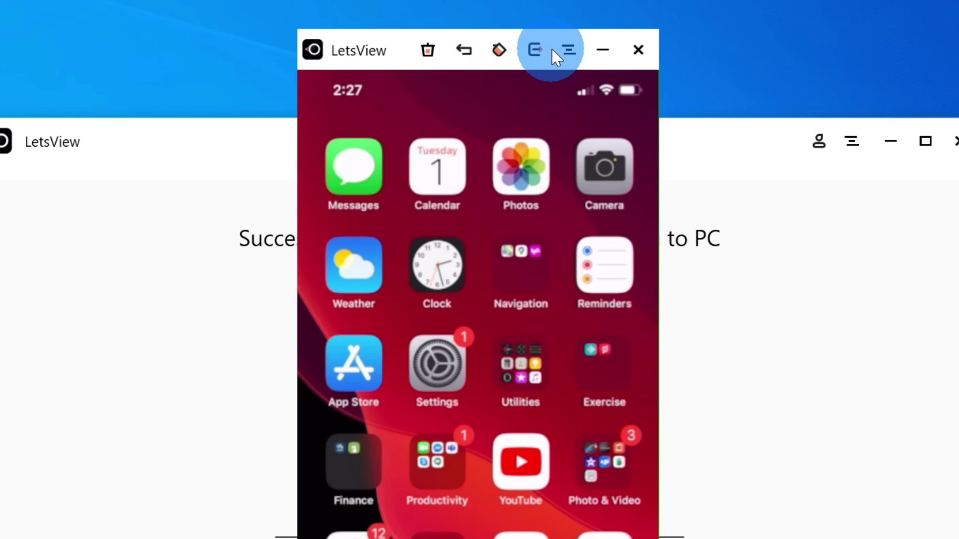
click(535, 51)
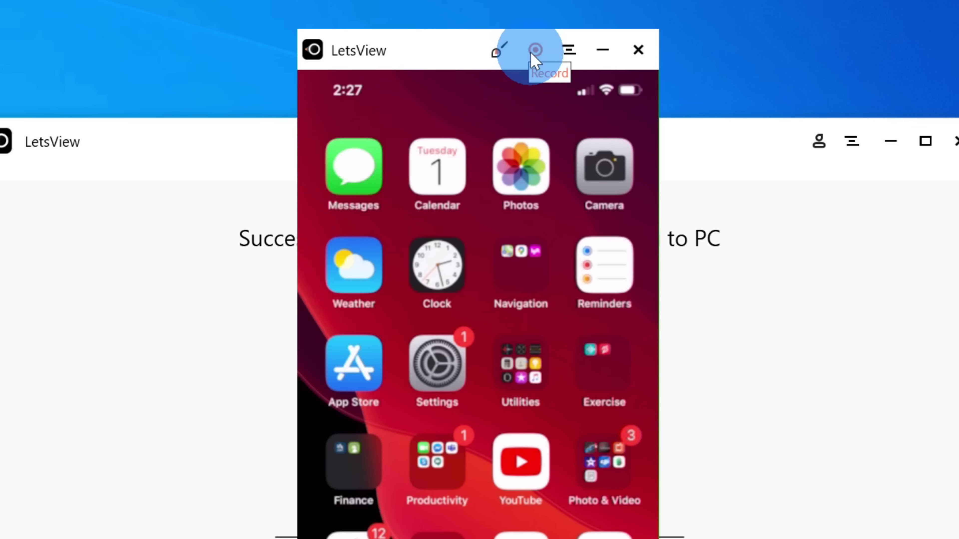
Record a few seconds of the mirrored phone screen and stop the recording.
click(534, 52)
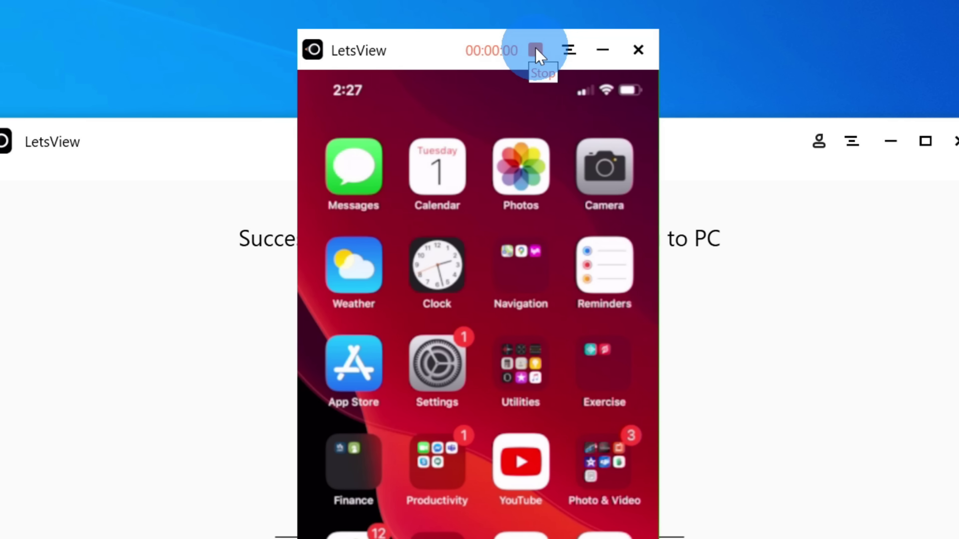
click(511, 268)
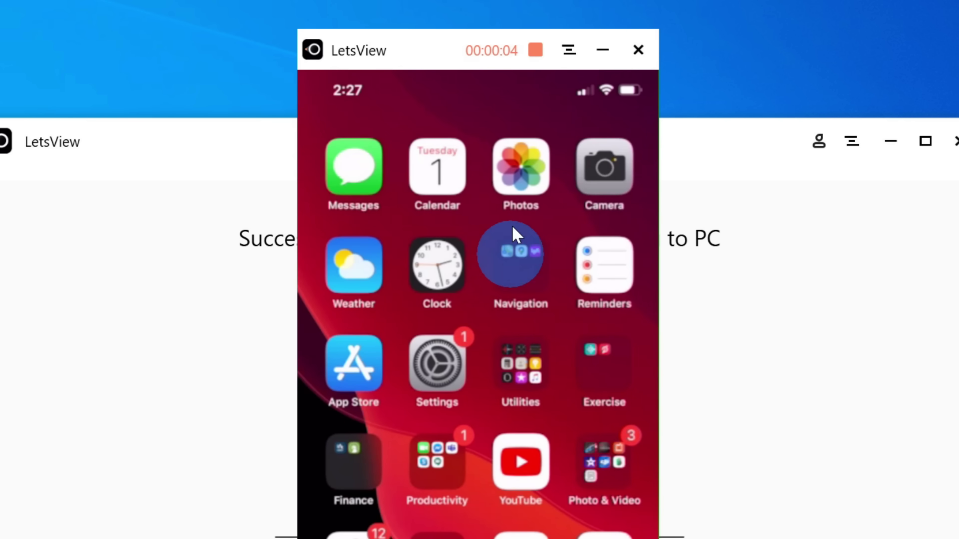
click(534, 50)
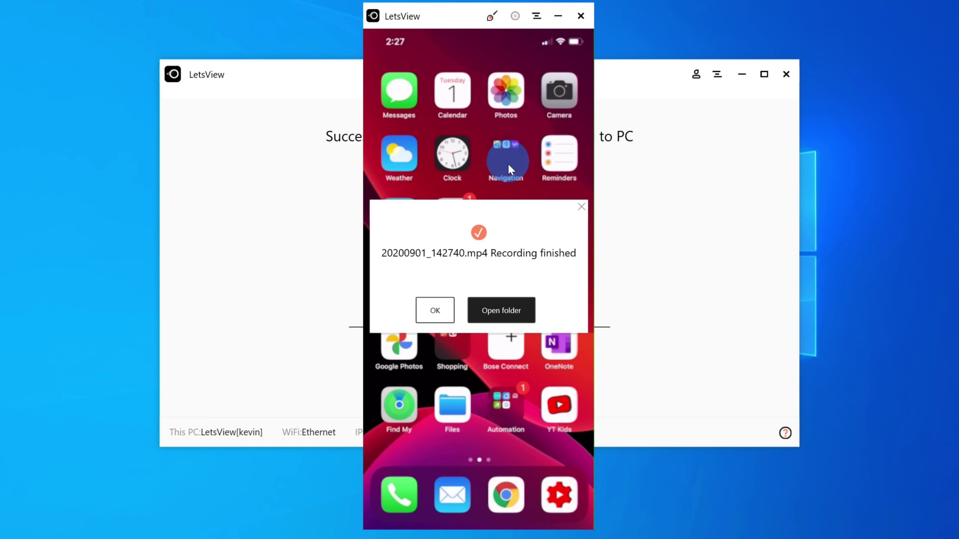
Open the folder containing the finished recording and play the video 20200901_142740.
click(507, 314)
click(346, 96)
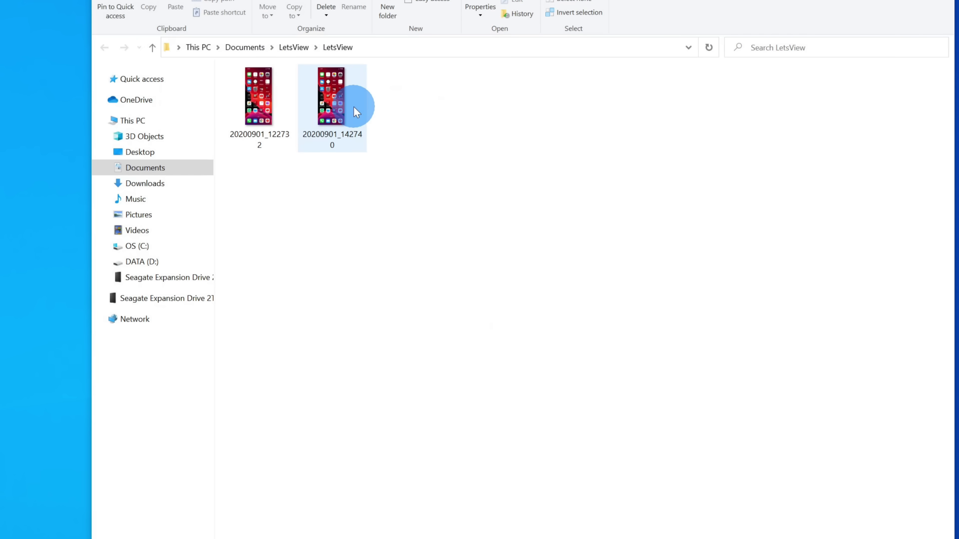
double_click(346, 95)
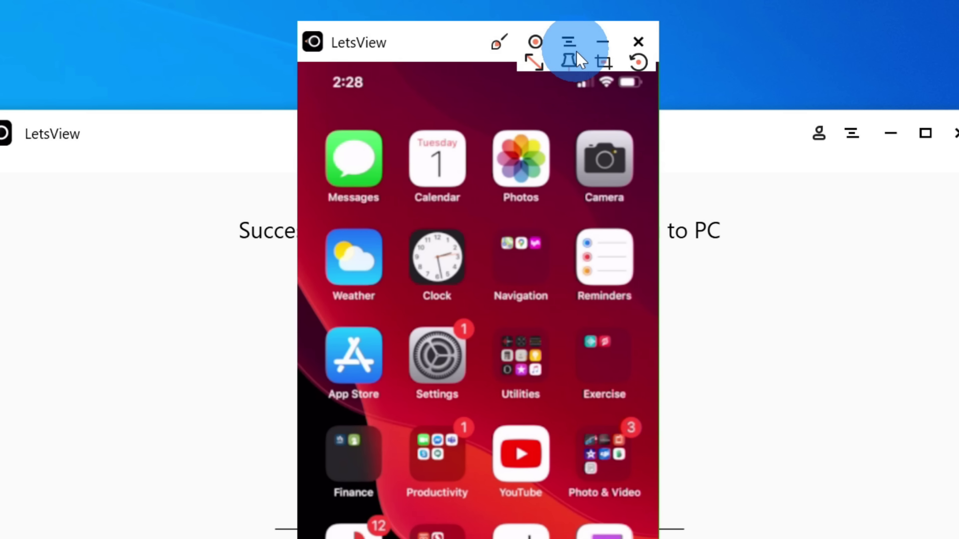
Switch the mirrored phone view to full screen and return it to a window.
click(532, 67)
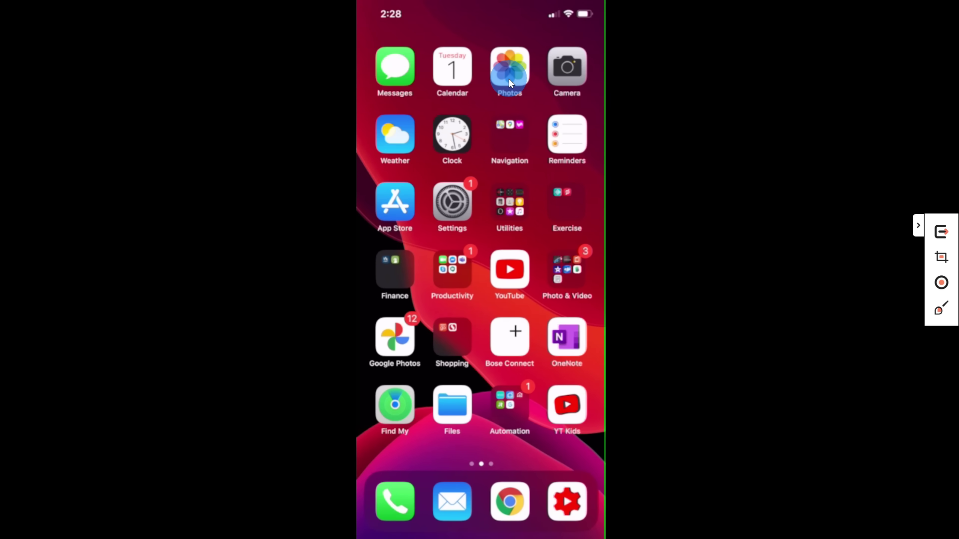
click(941, 232)
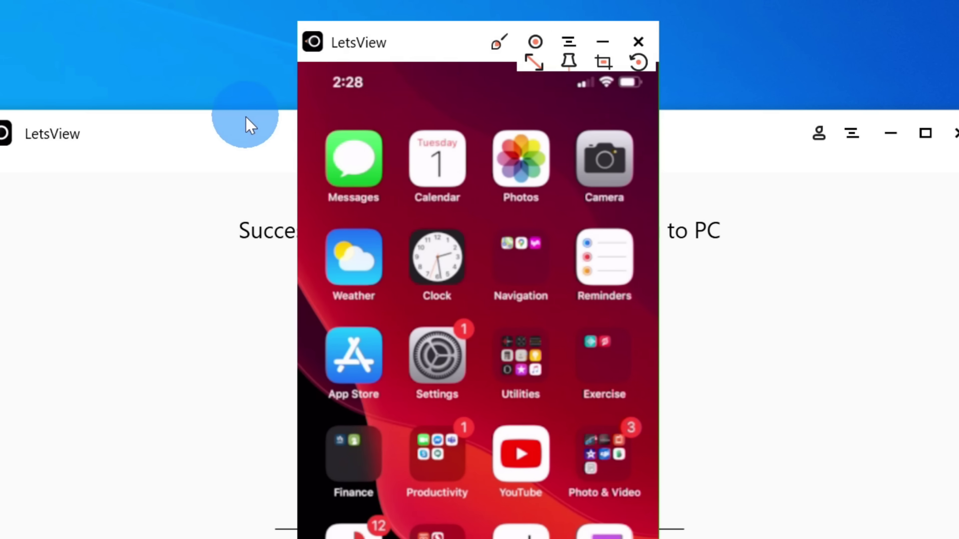
Pin the mirrored phone window on top, then shift both LetsView windows slightly to test the stacking order.
click(250, 124)
click(413, 39)
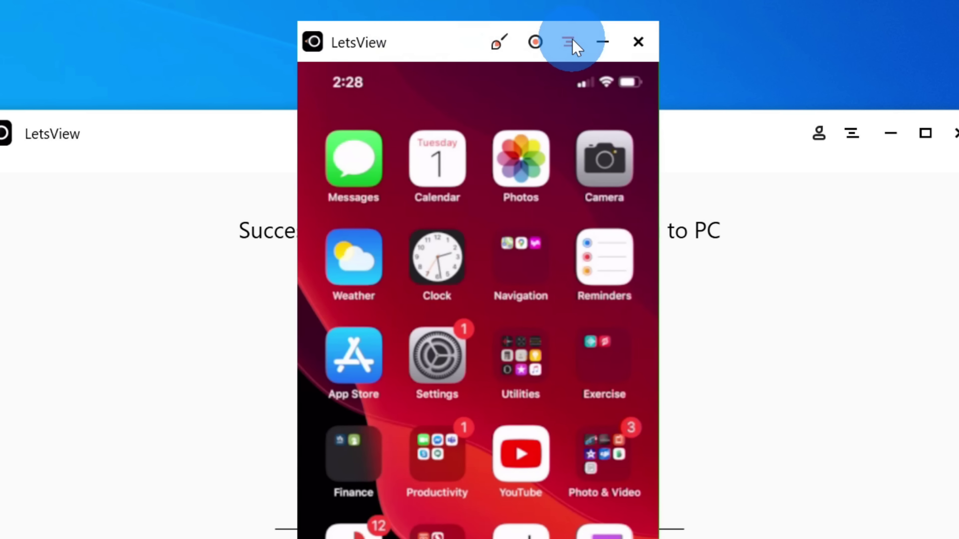
click(568, 41)
click(578, 68)
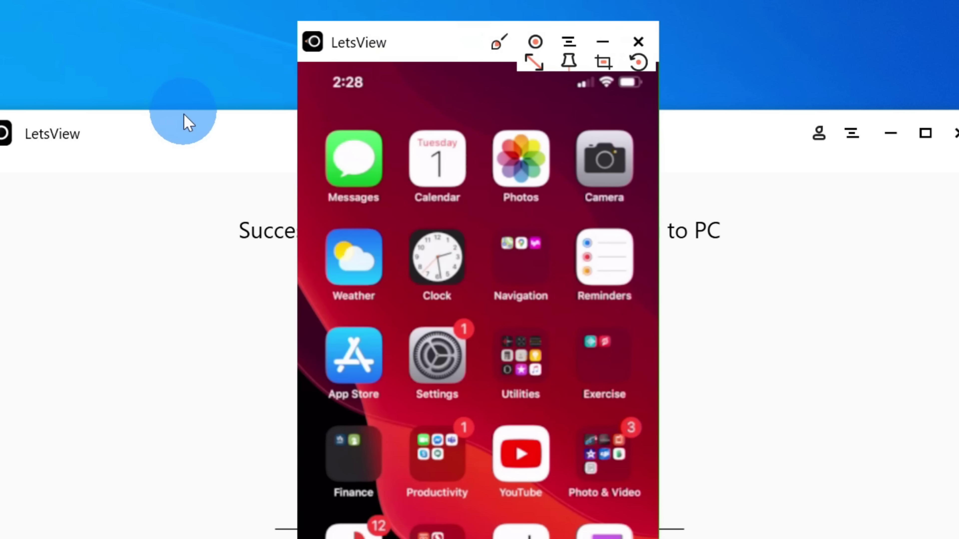
mouse_move(184, 120)
mouse_down()
mouse_move(124, 137)
mouse_move(158, 32)
mouse_move(100, 177)
mouse_move(197, 115)
mouse_up()
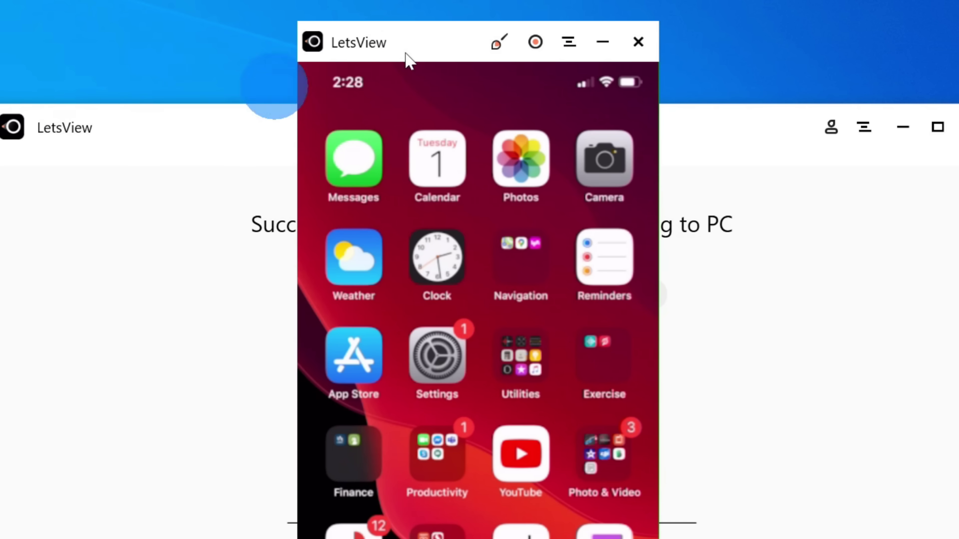
drag(432, 45, 432, 37)
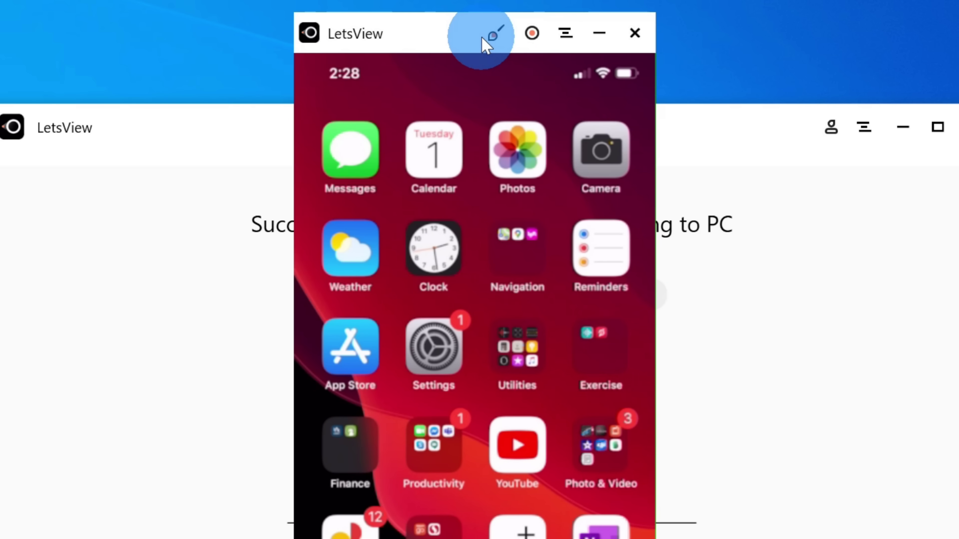
click(565, 34)
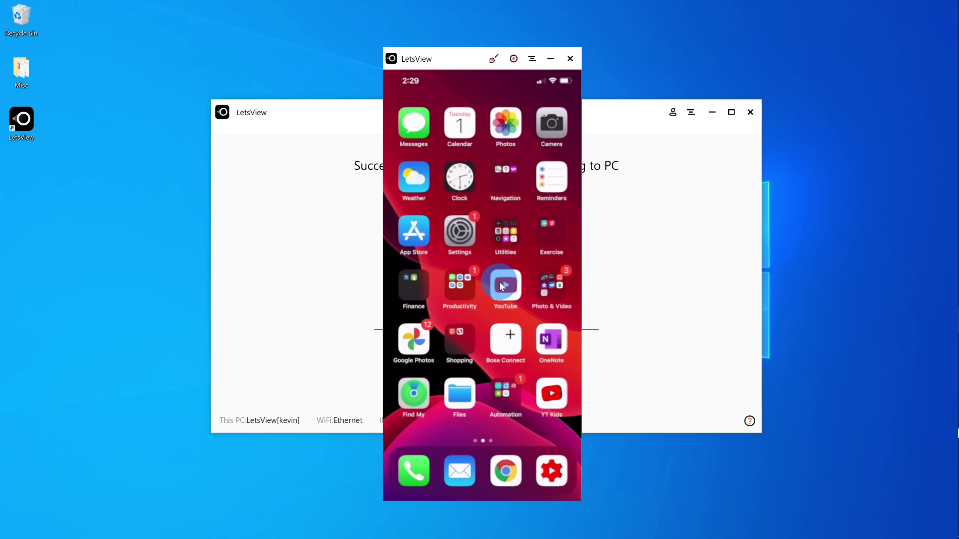
Move the main LetsView window and the mirrored phone window apart so they no longer overlap.
drag(672, 105, 730, 95)
drag(431, 62, 129, 46)
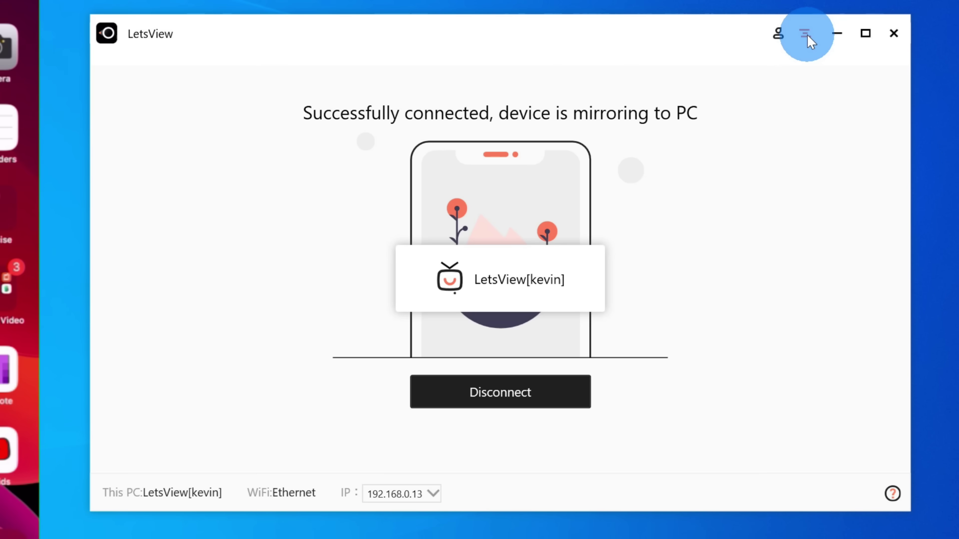
Set the Airplay resolution to 2K 2560*1440 in the LetsView display settings and accept reconnecting to apply it.
click(805, 34)
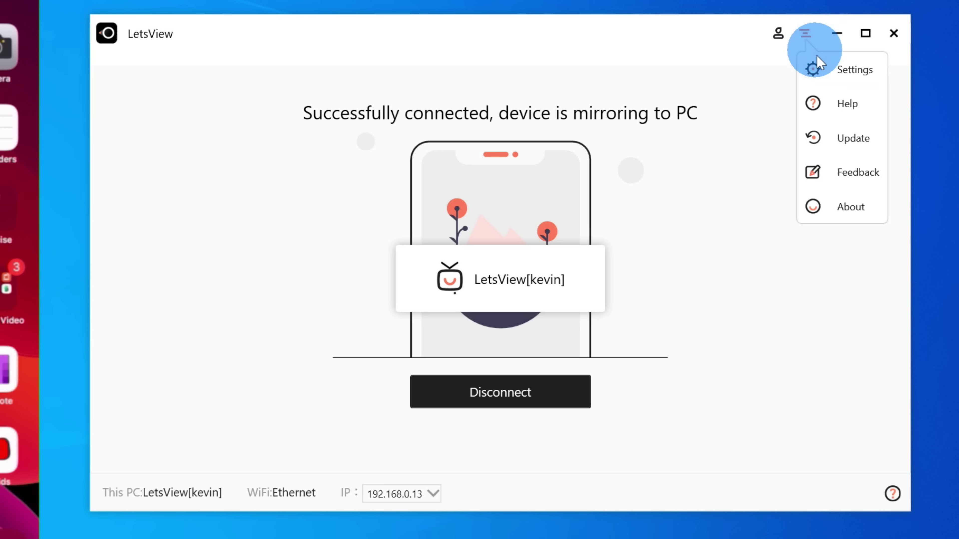
click(843, 77)
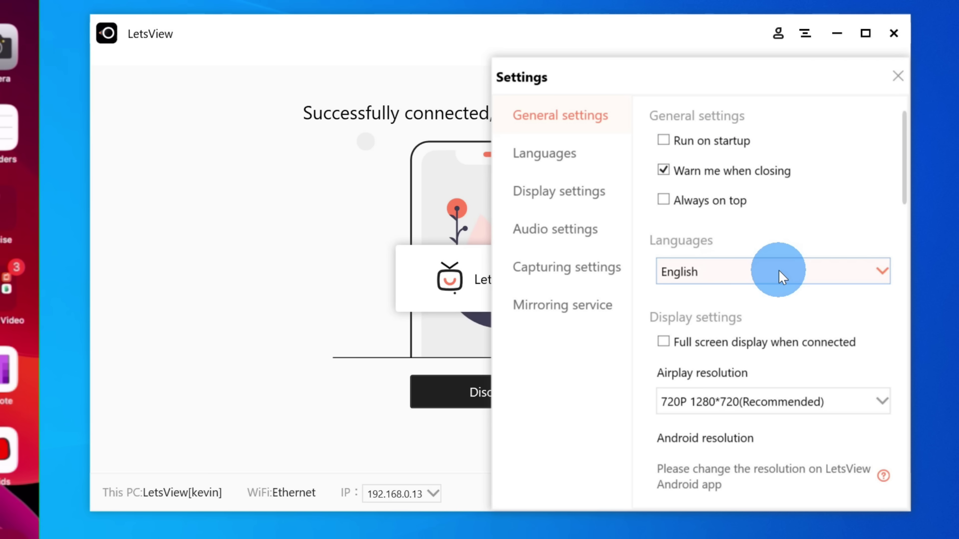
scroll(811, 264, down, 1)
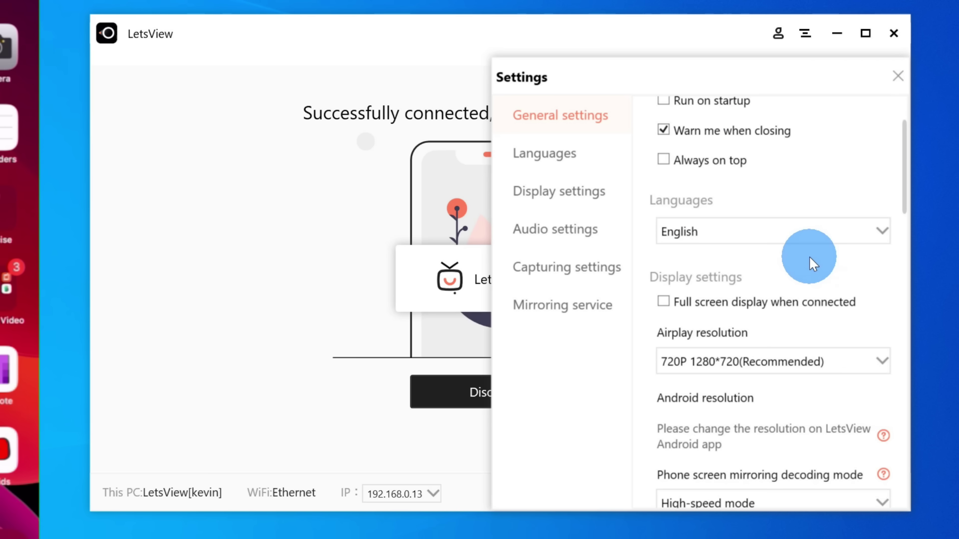
click(803, 365)
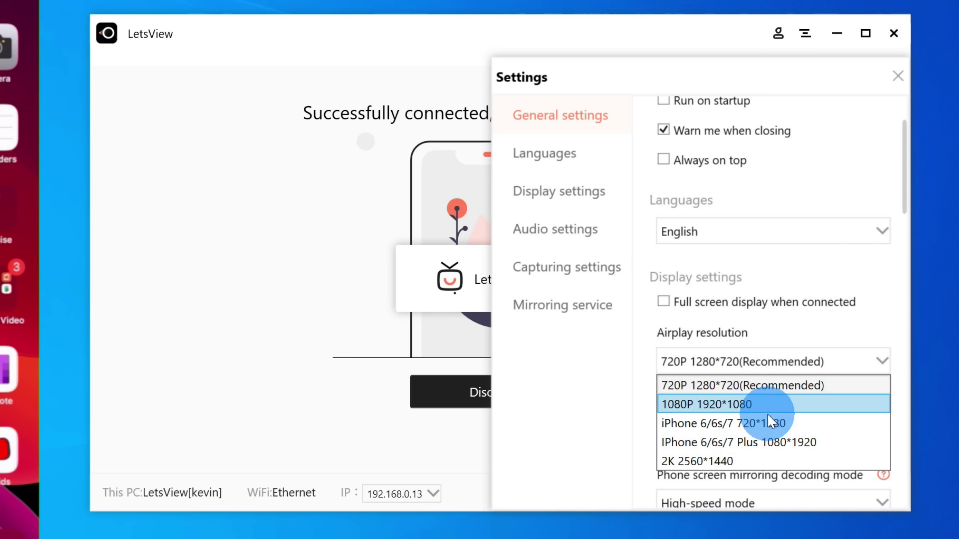
click(768, 462)
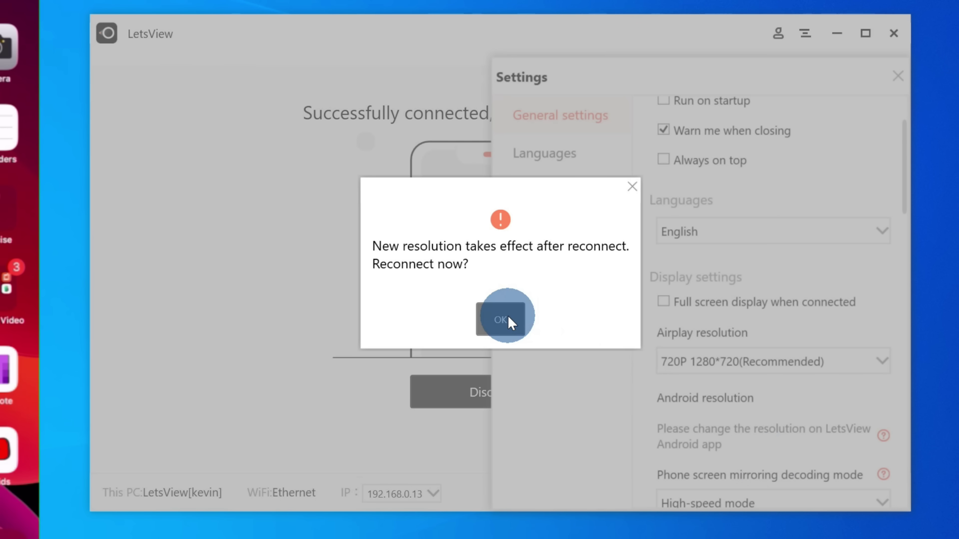
click(502, 320)
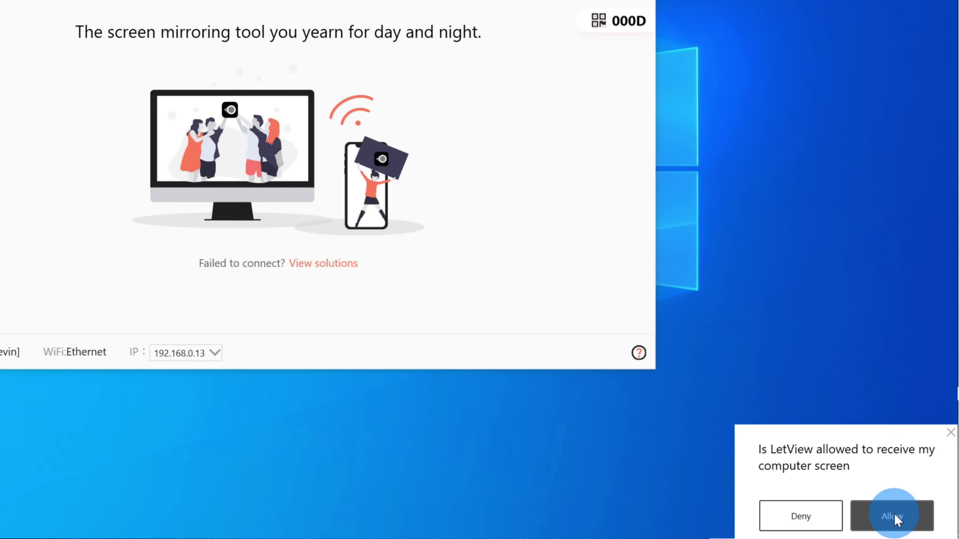
Allow LetsView to receive the computer screen.
click(894, 512)
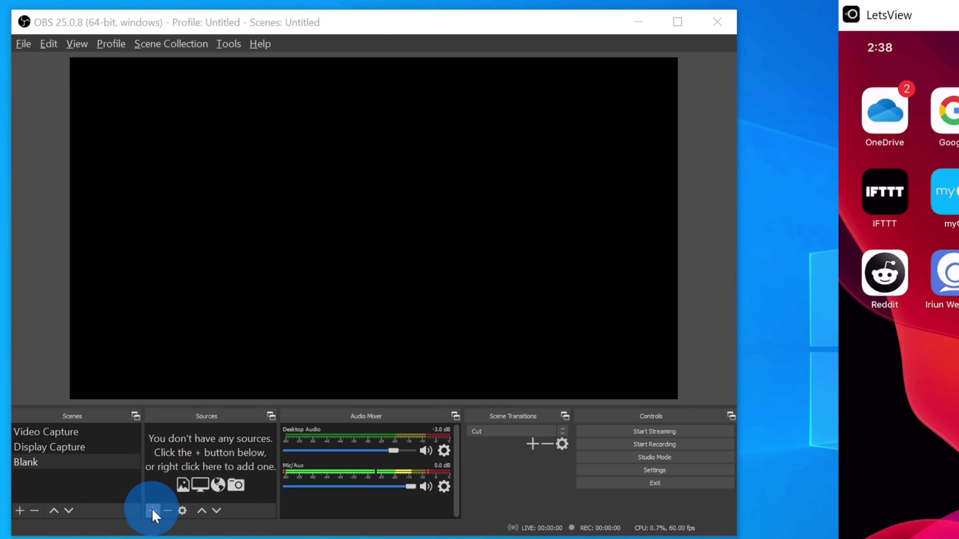
In OBS Studio, add a new Window Capture source to the Blank scene that captures the [LetsView.exe]: LetsView window.
click(153, 511)
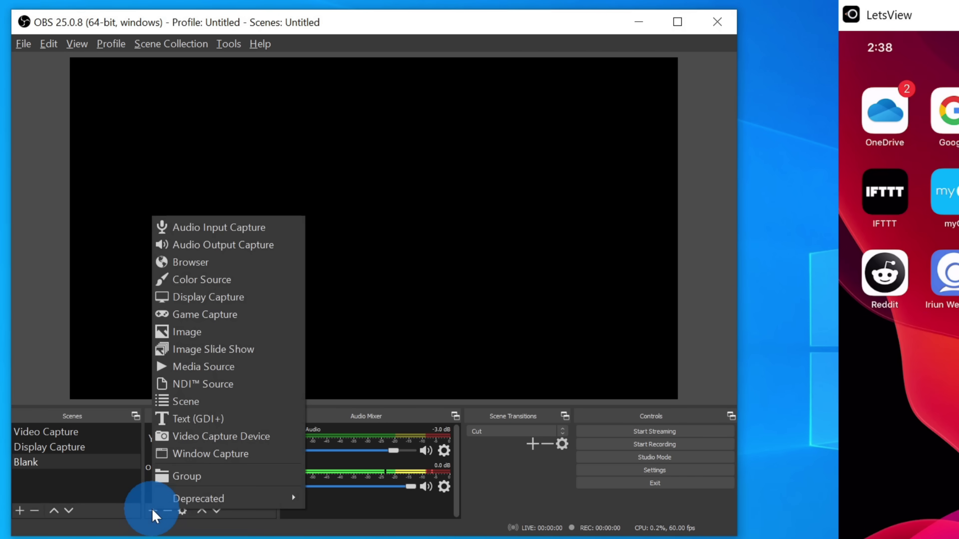
click(212, 454)
click(403, 361)
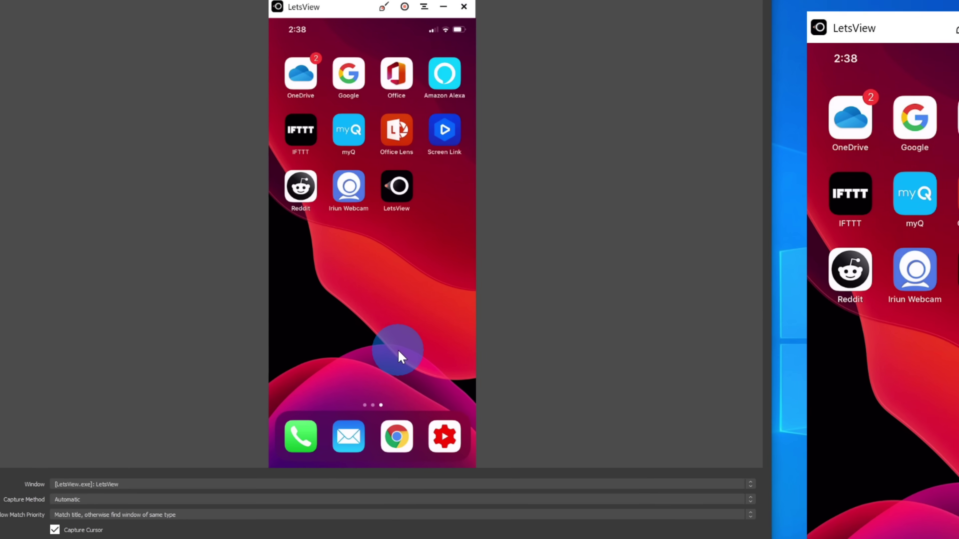
click(197, 484)
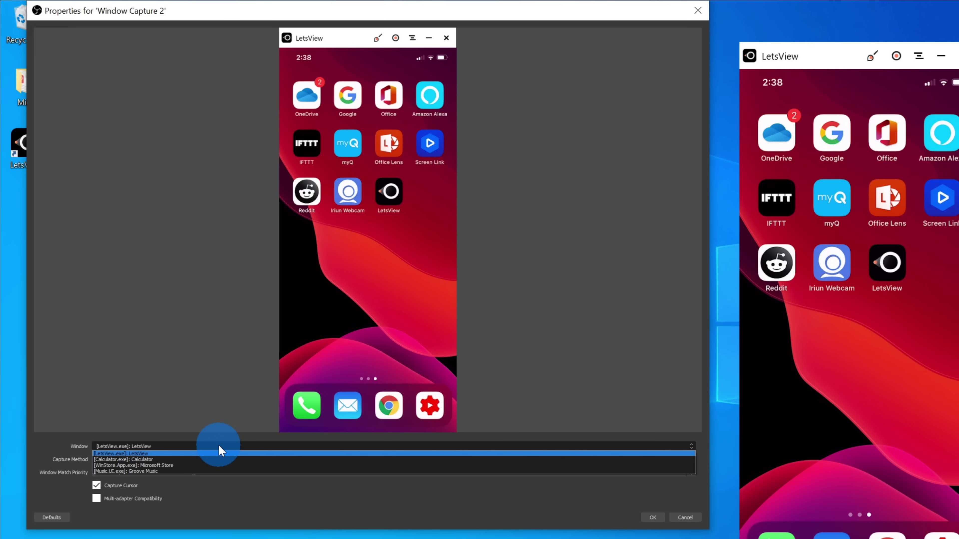
click(165, 453)
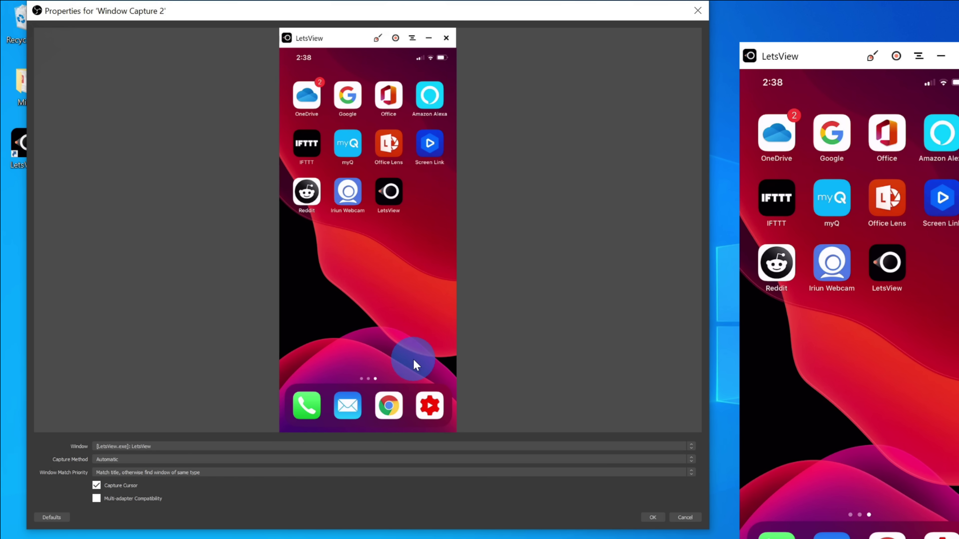
click(648, 517)
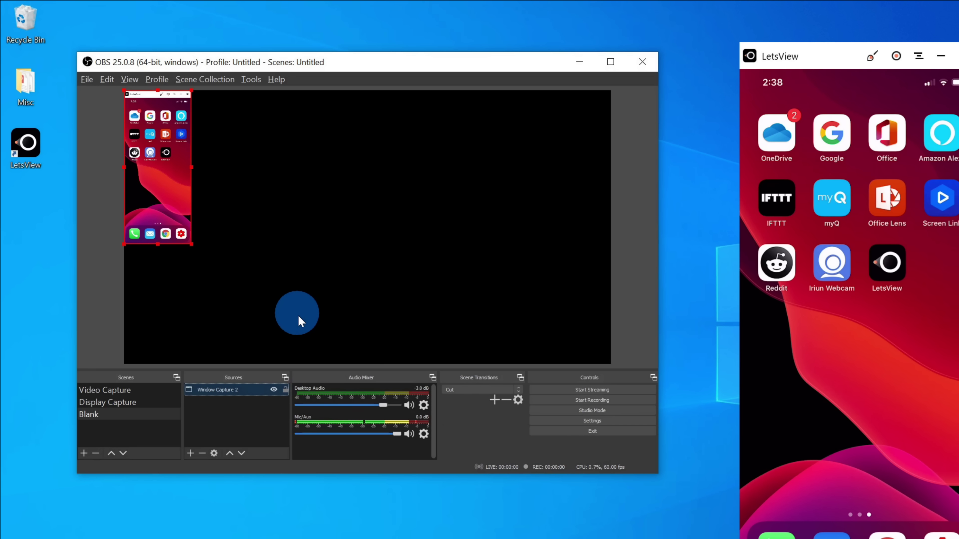
Move the window capture to the middle of the canvas and resize the output to the source size.
drag(165, 152, 373, 199)
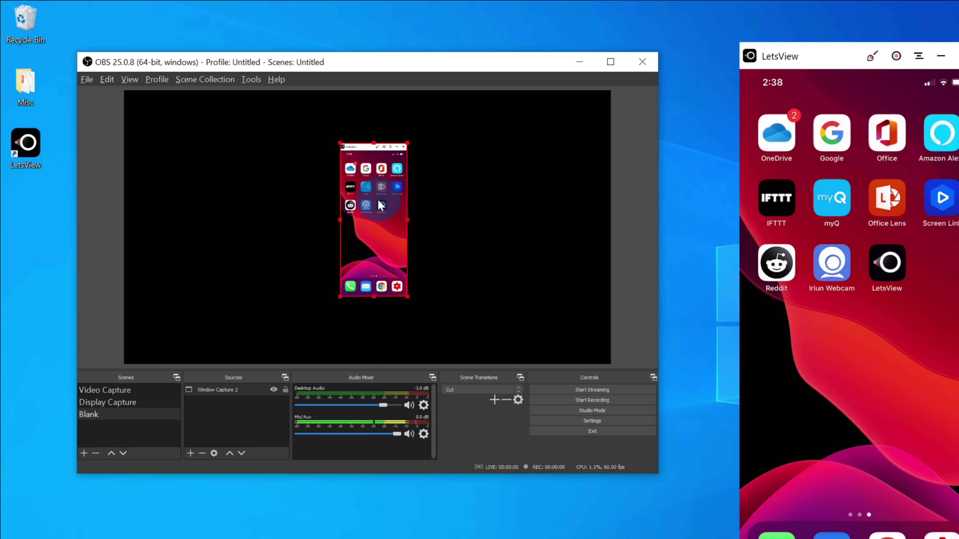
right_click(214, 391)
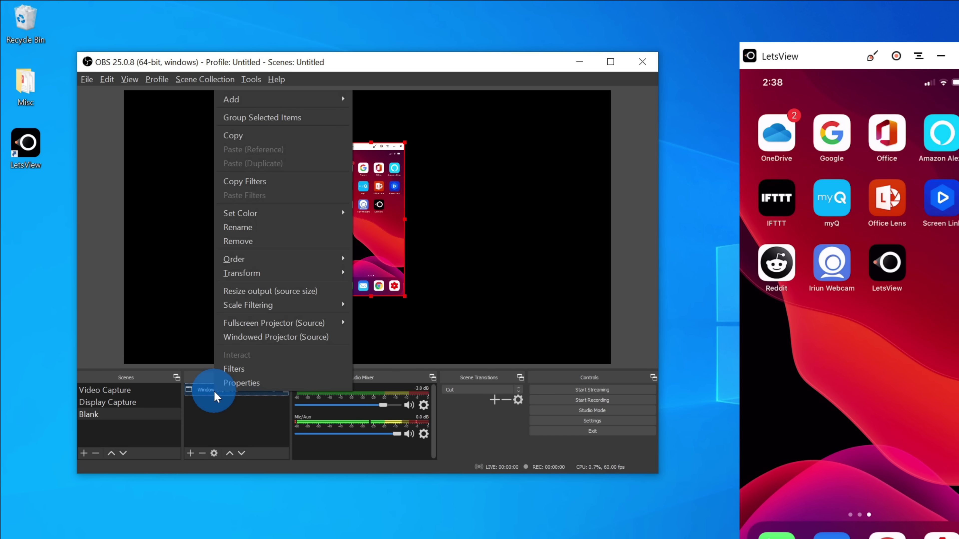
click(259, 294)
click(431, 302)
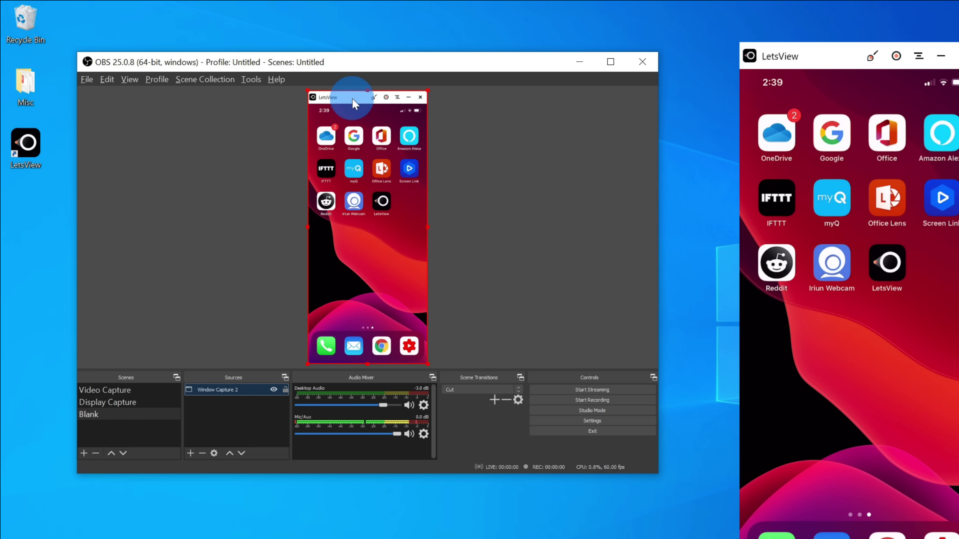
Add a Crop/Pad filter to the window capture and set its top crop to 60 to remove the LetsView title bar.
right_click(248, 388)
click(290, 365)
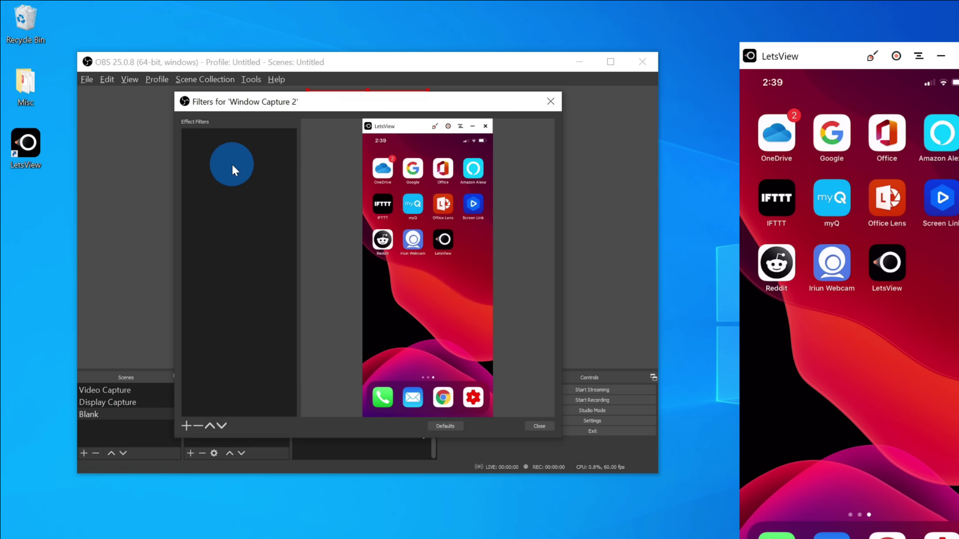
click(186, 426)
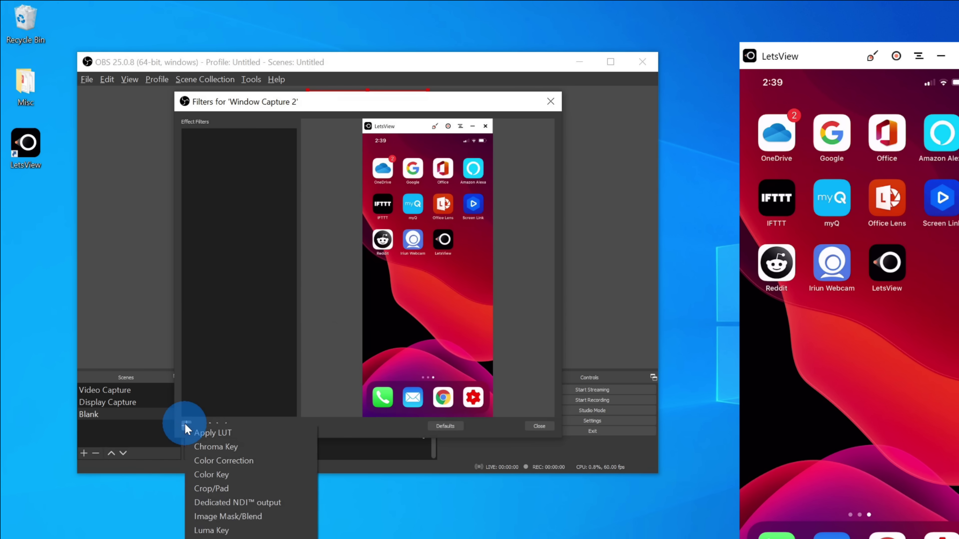
click(212, 488)
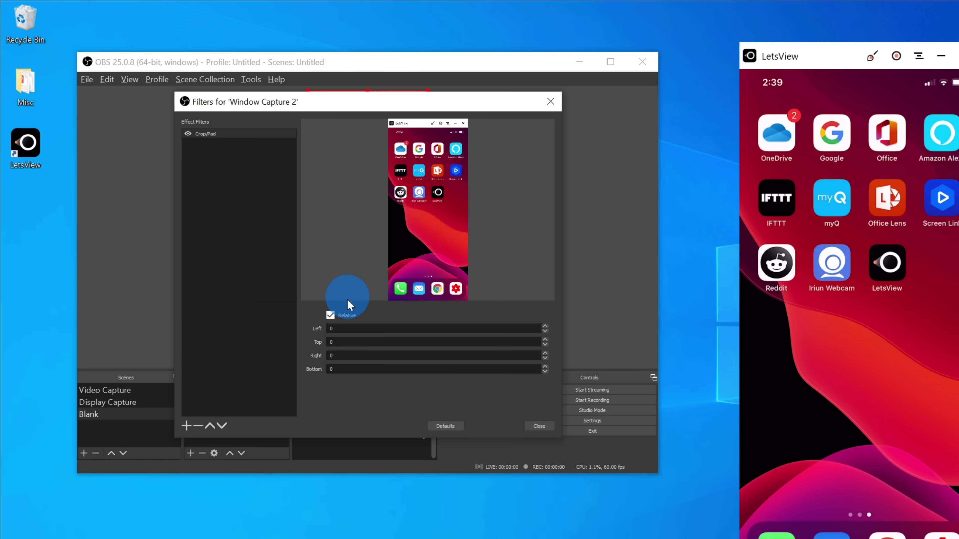
click(345, 344)
text(40)
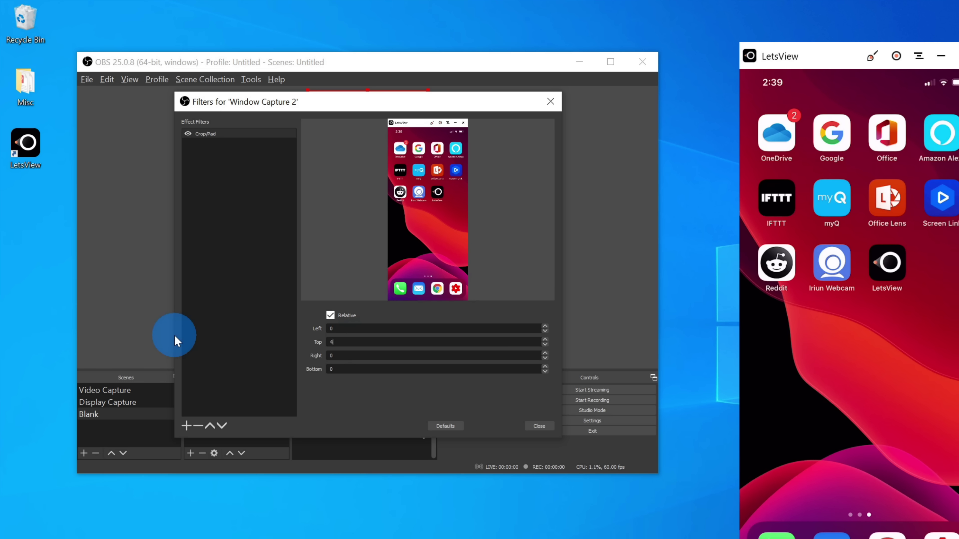
click(344, 342)
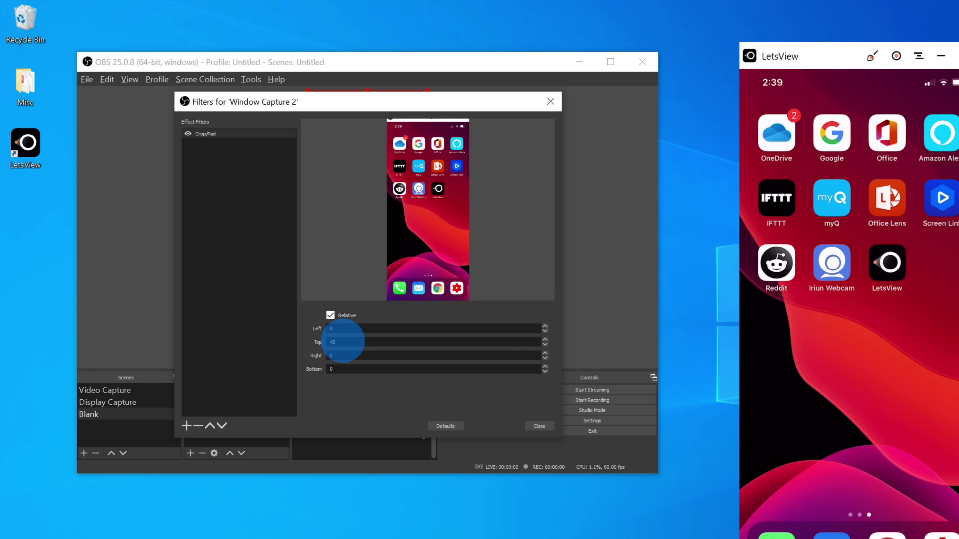
text(60)
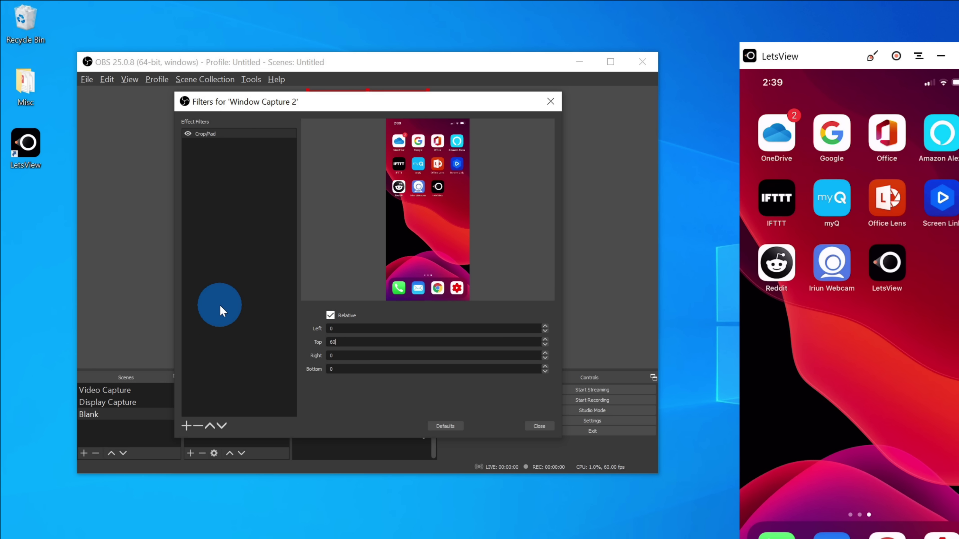
click(539, 426)
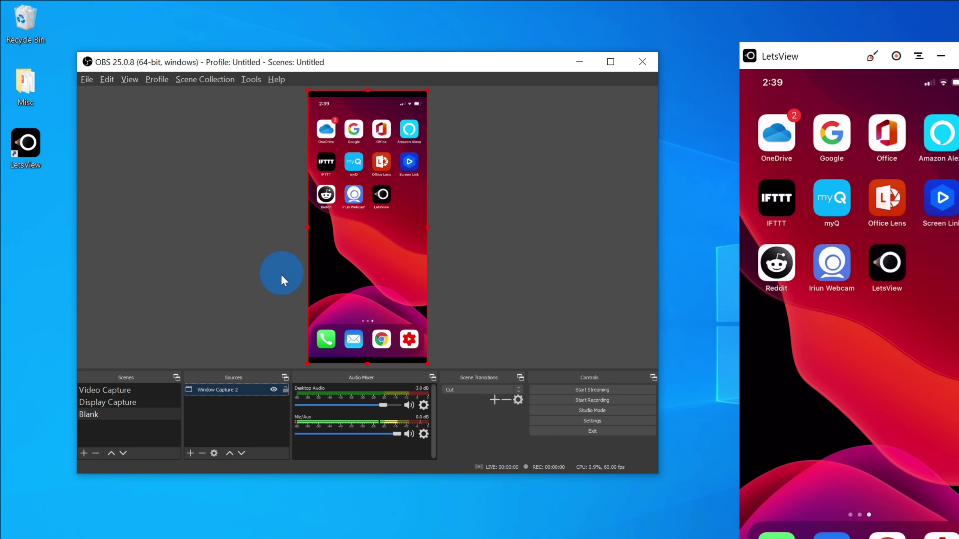
Resize the base and output resolutions to match the cropped window capture.
right_click(240, 387)
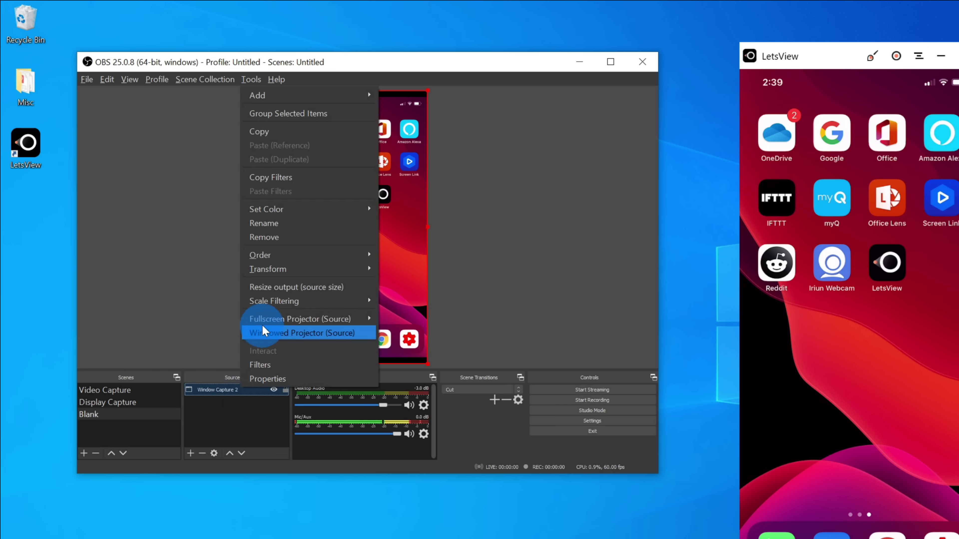
click(283, 288)
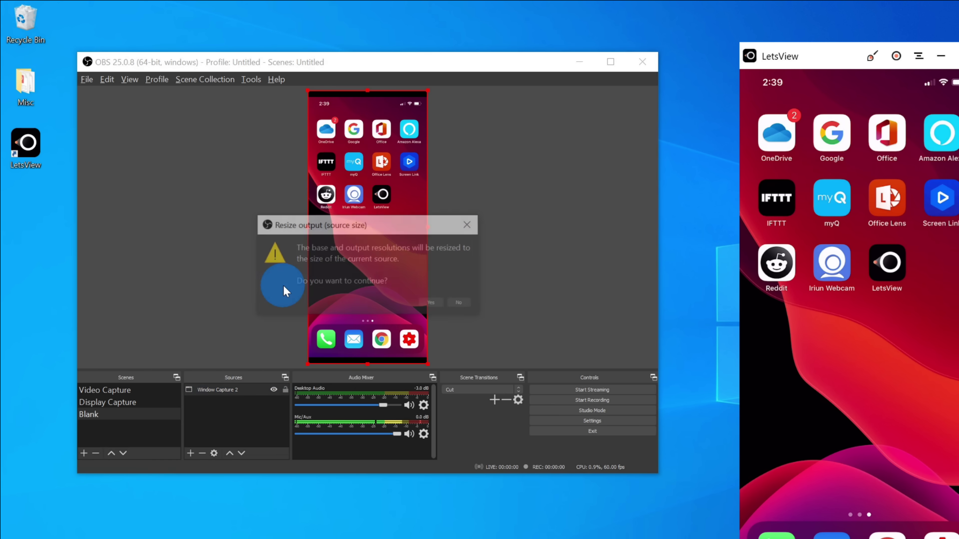
click(428, 303)
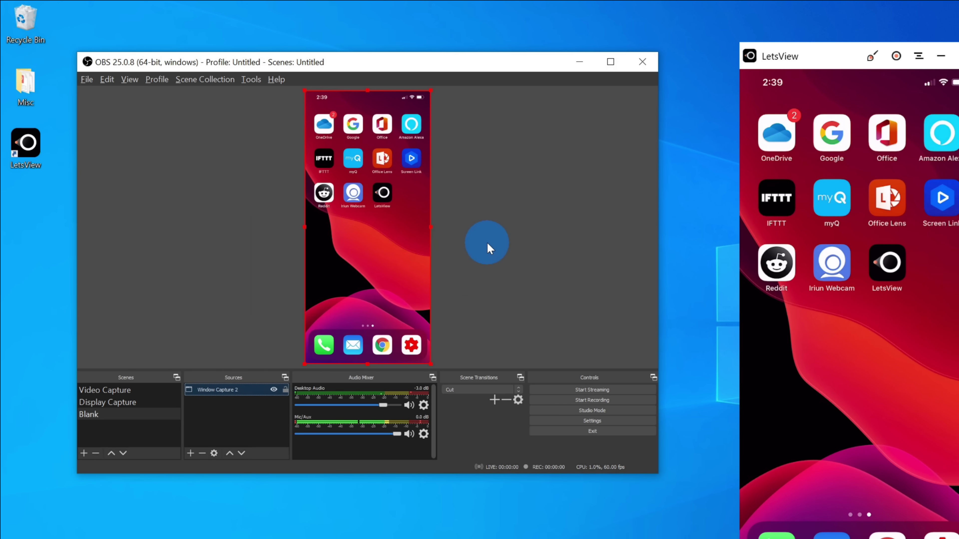